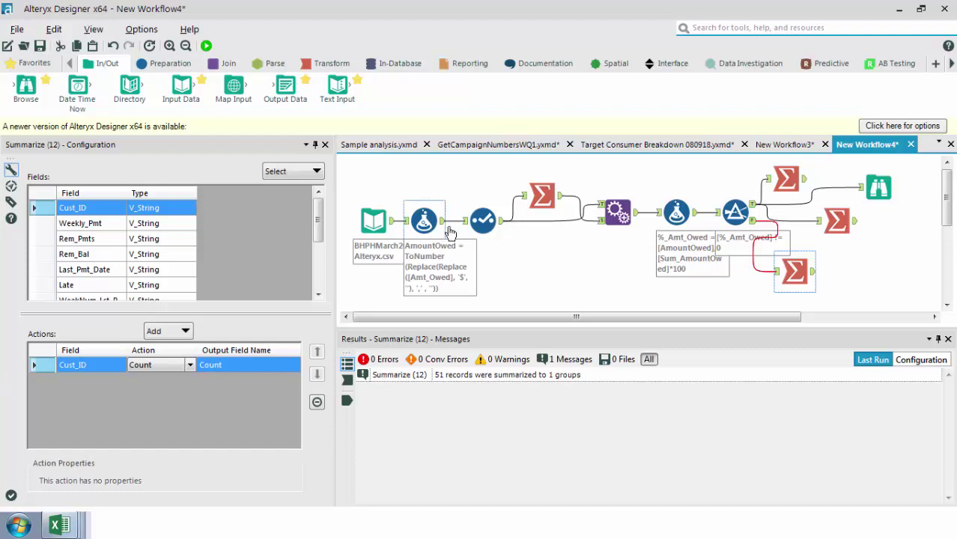
Step: Examine the input file's preview records across all fields, from Cust_ID through Late_Fees and Amt_Owed
{"action": "left_click", "coordinate": [387, 224]}
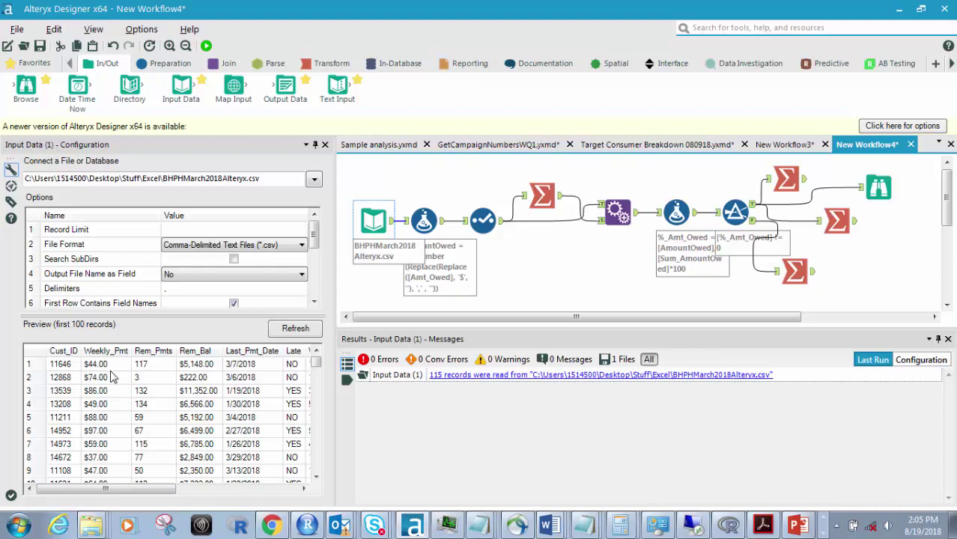
{"action": "left_click", "coordinate": [82, 486]}
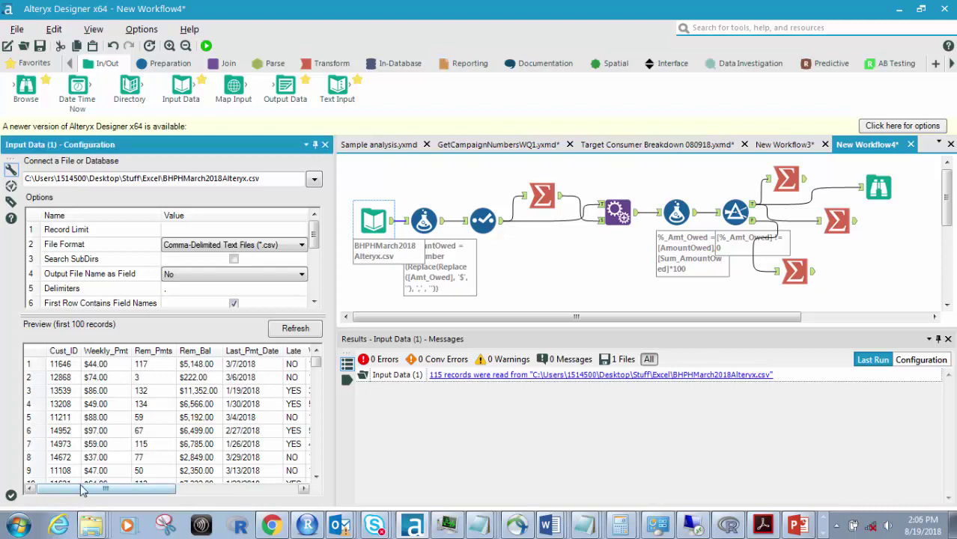
{"action": "left_click_drag", "start_coordinate": [81, 485], "coordinate": [161, 489]}
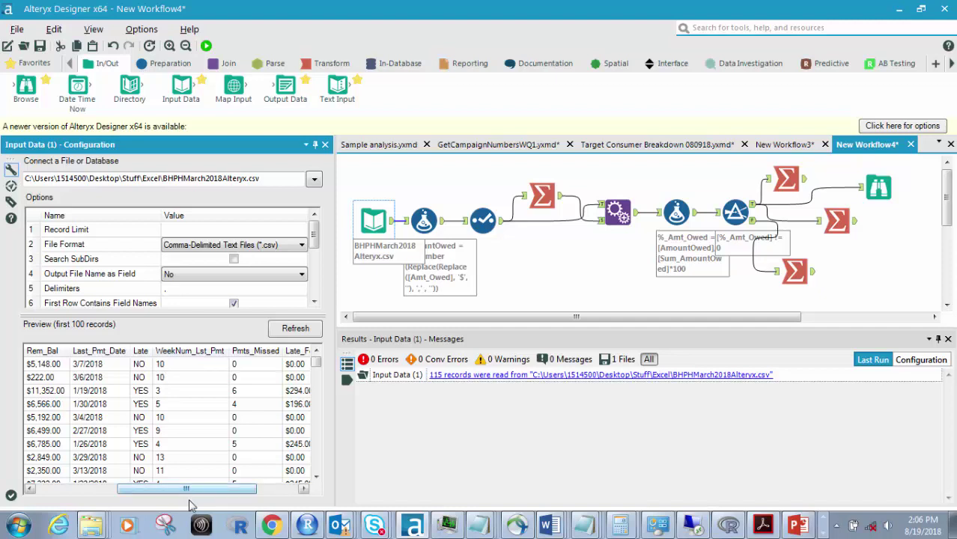
{"action": "left_click_drag", "start_coordinate": [197, 495], "coordinate": [218, 494]}
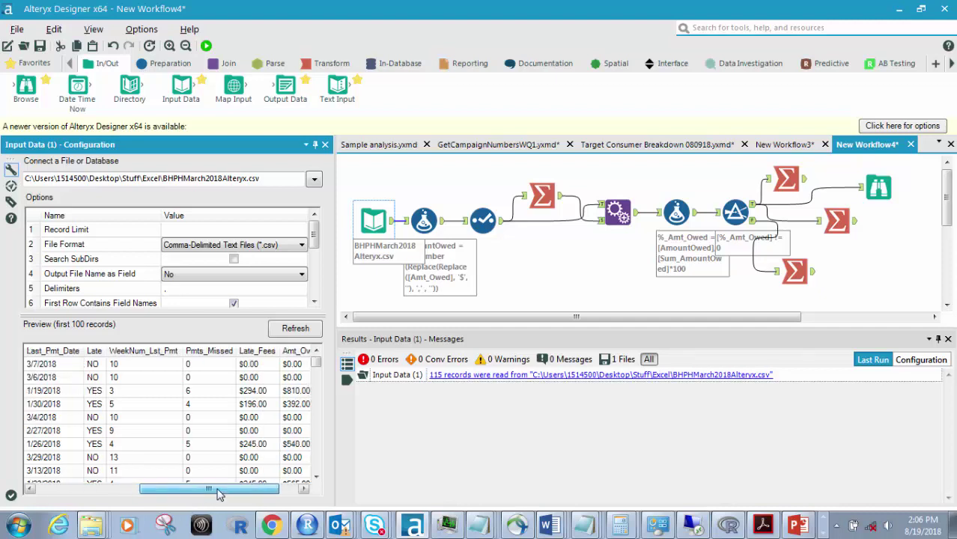
{"action": "left_click_drag", "start_coordinate": [218, 488], "coordinate": [232, 487]}
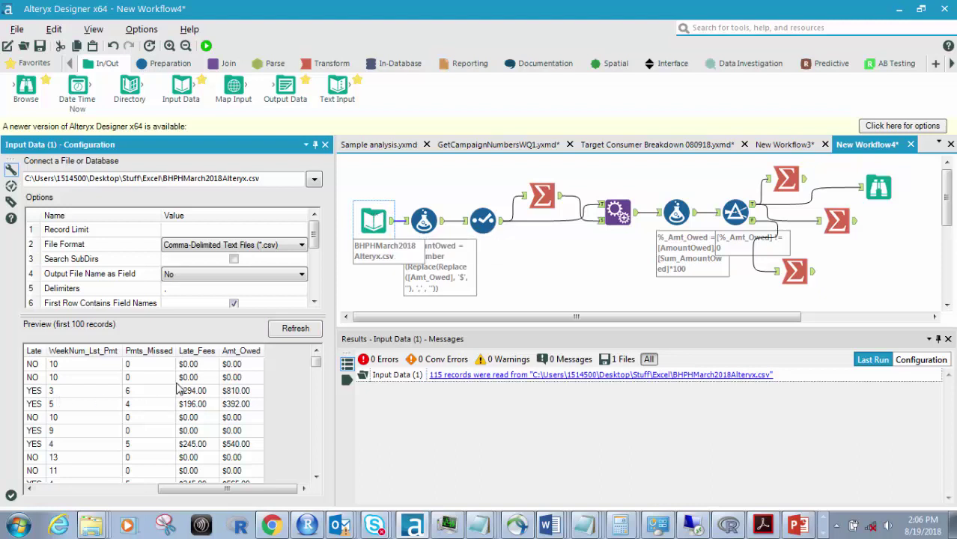
Step: Check the customer counts of the filter's true and false branches and review the Browse tool's records through %_Amt_Owed
{"action": "left_click", "coordinate": [807, 179]}
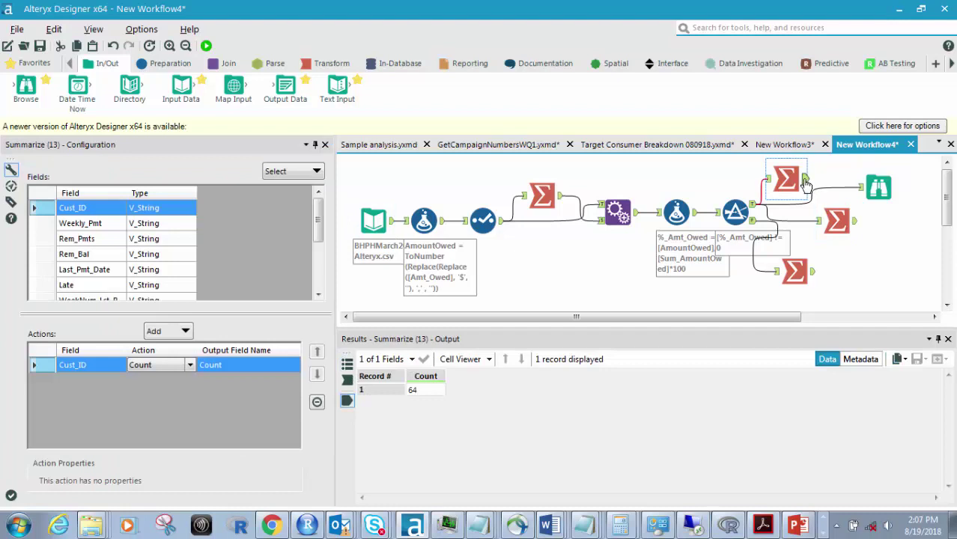
{"action": "left_click", "coordinate": [783, 277]}
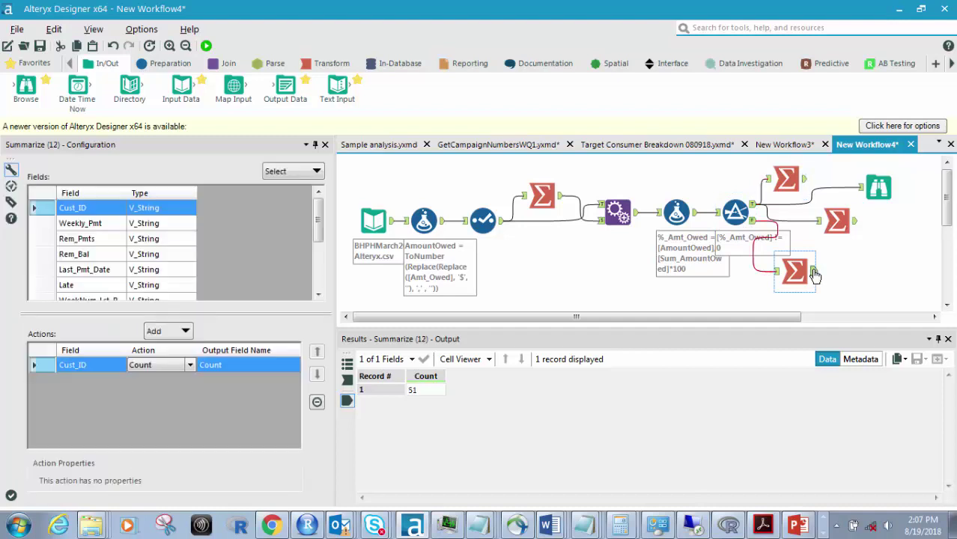
{"action": "left_click", "coordinate": [879, 186]}
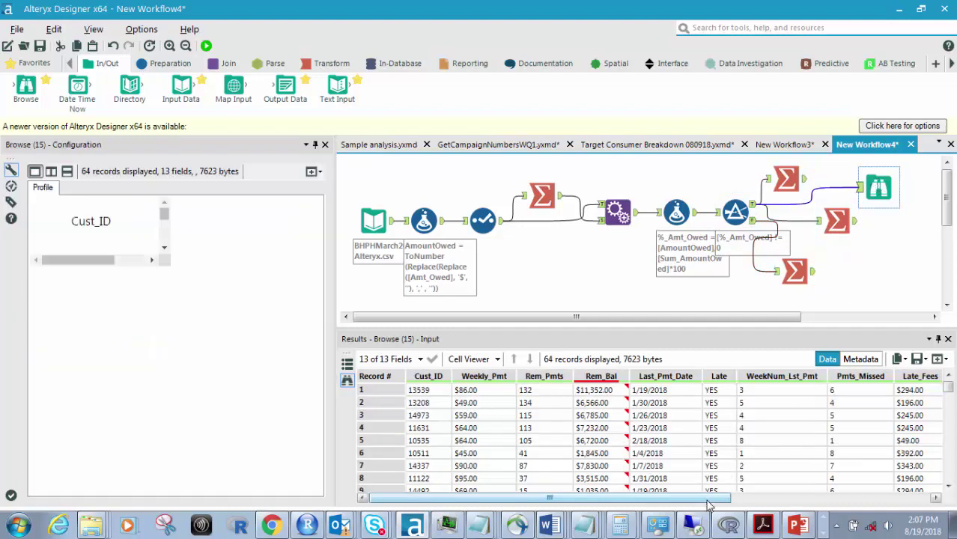
{"action": "left_click_drag", "start_coordinate": [709, 500], "coordinate": [809, 492]}
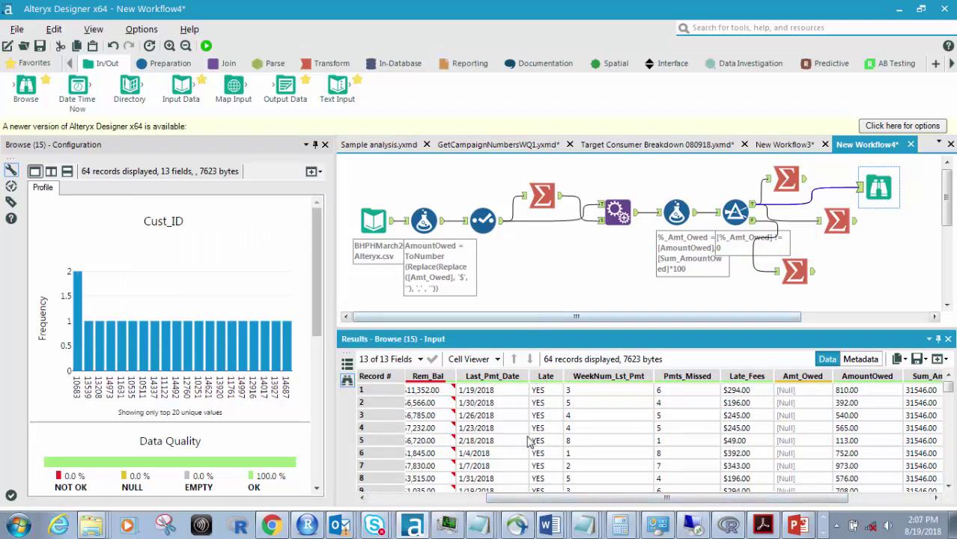
{"action": "scroll", "coordinate": [562, 441], "scroll_direction": "down", "scroll_amount": 5}
{"action": "scroll", "coordinate": [562, 441], "scroll_direction": "up", "scroll_amount": 5}
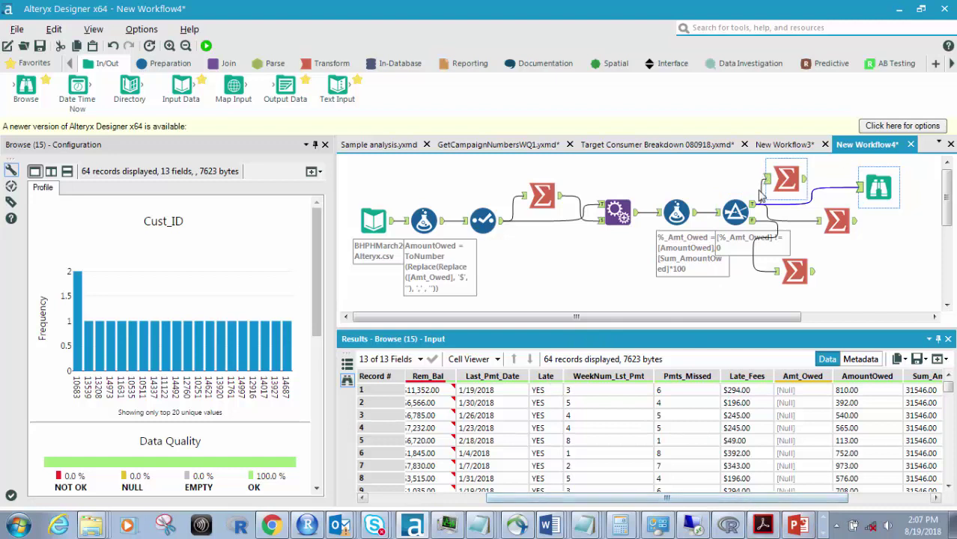
{"action": "left_click_drag", "start_coordinate": [671, 498], "coordinate": [850, 490]}
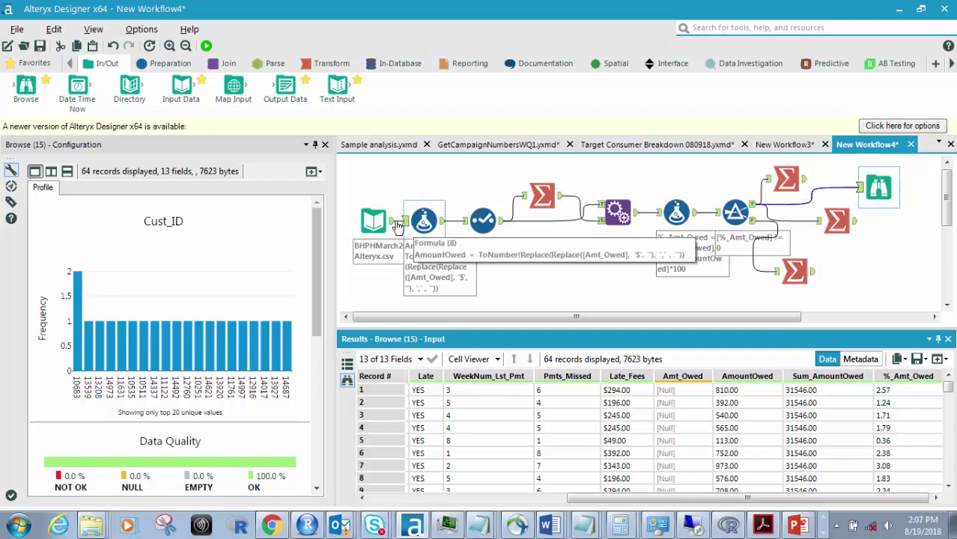
Step: Compare the source data with the outputs of the tools up to the %_Amt_Owed formula, focusing on the Amt_Owed column
{"action": "left_click", "coordinate": [376, 222]}
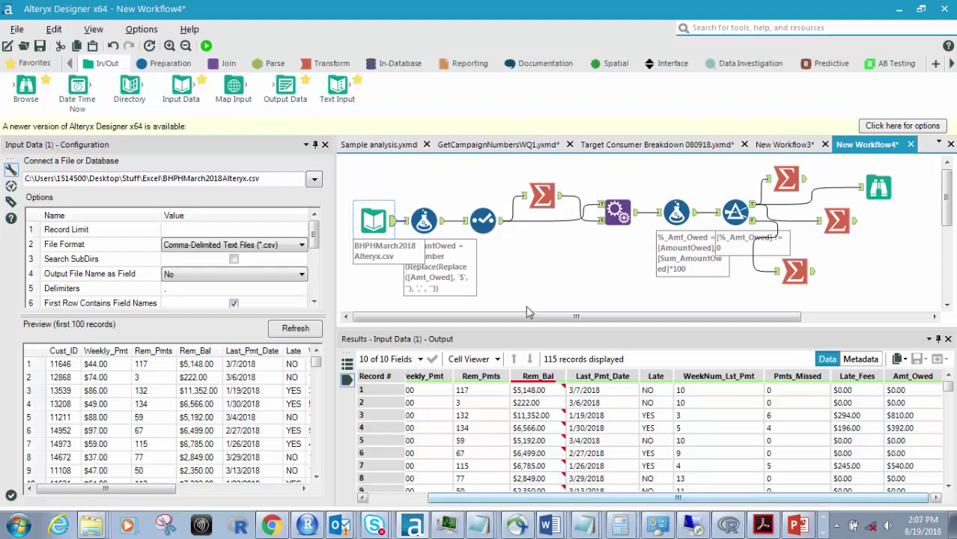
{"action": "left_click", "coordinate": [441, 224]}
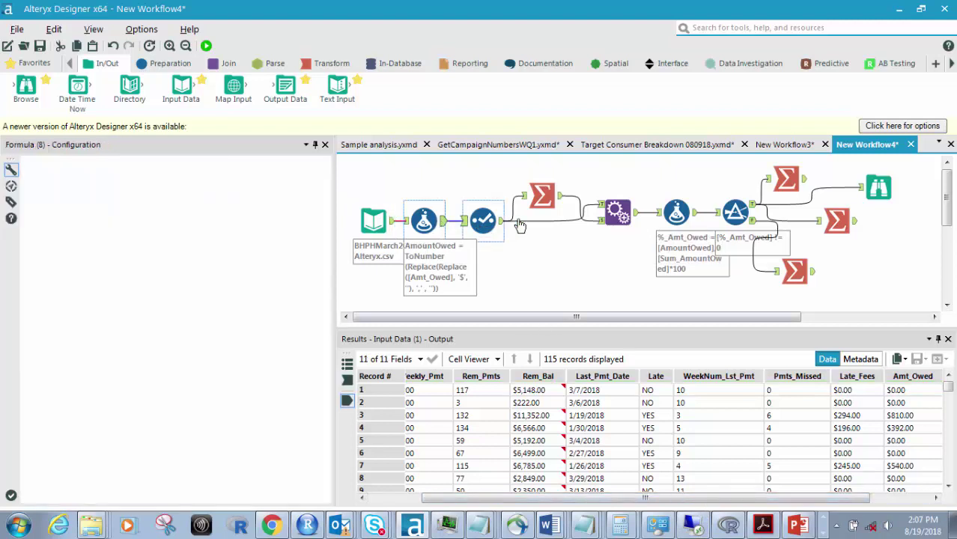
{"action": "left_click", "coordinate": [559, 198]}
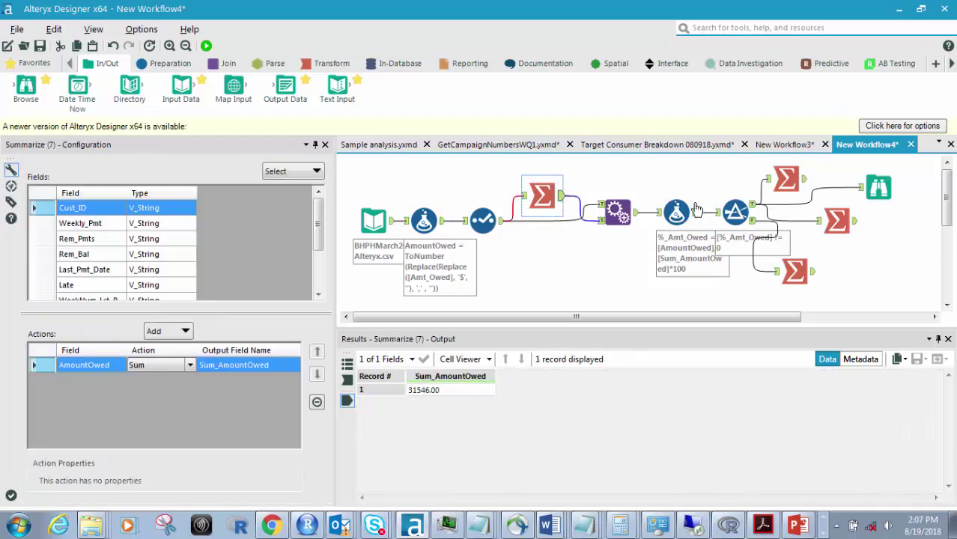
{"action": "left_click", "coordinate": [690, 216]}
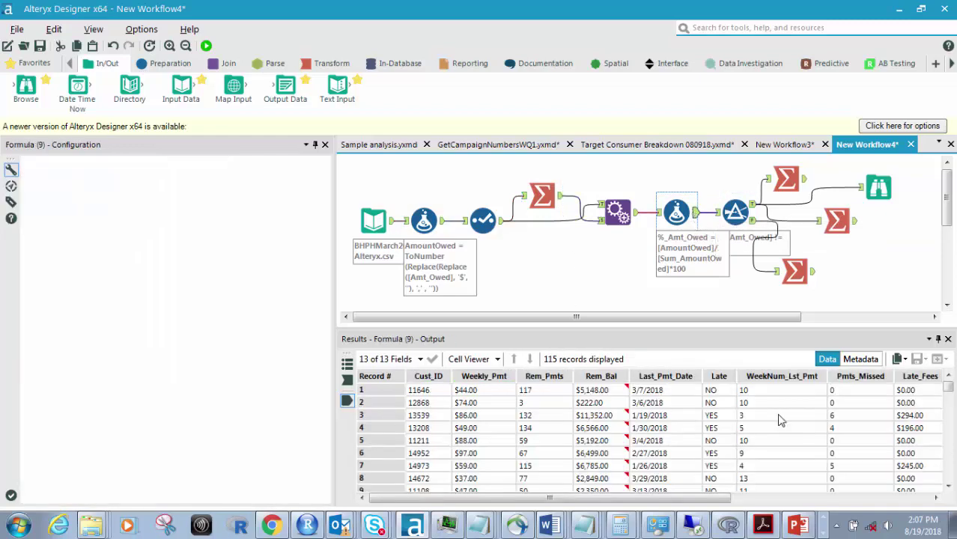
{"action": "left_click_drag", "start_coordinate": [712, 498], "coordinate": [854, 498]}
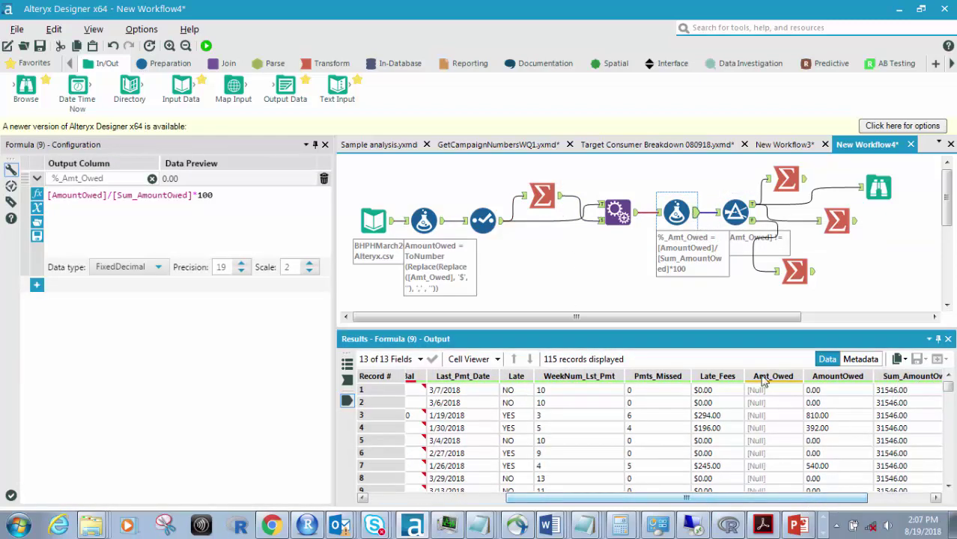
{"action": "mouse_move", "coordinate": [769, 382]}
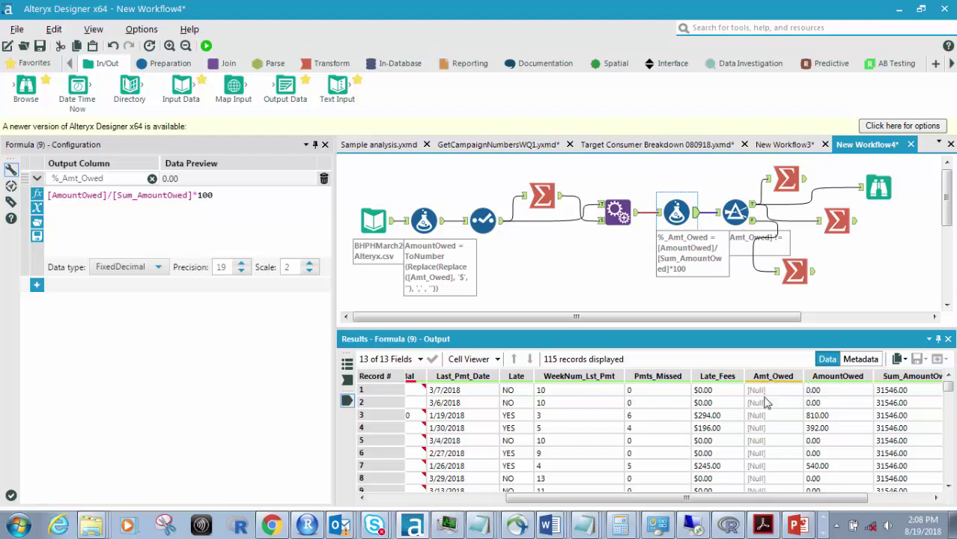
{"action": "left_click_drag", "start_coordinate": [726, 498], "coordinate": [582, 498]}
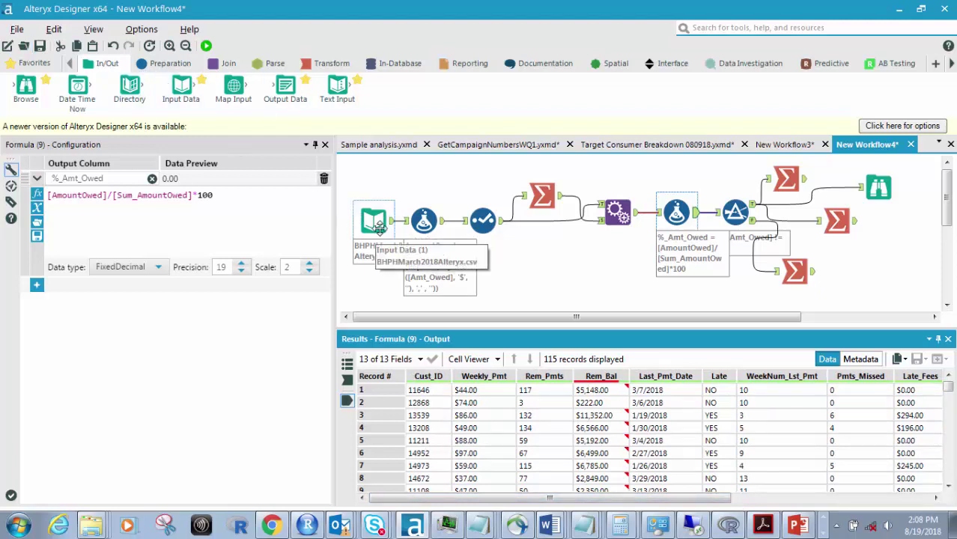
Step: Inspect the configurations of the AmountOwed formula, the Select tool and the Summarize tool that sums AmountOwed
{"action": "left_click", "coordinate": [424, 218]}
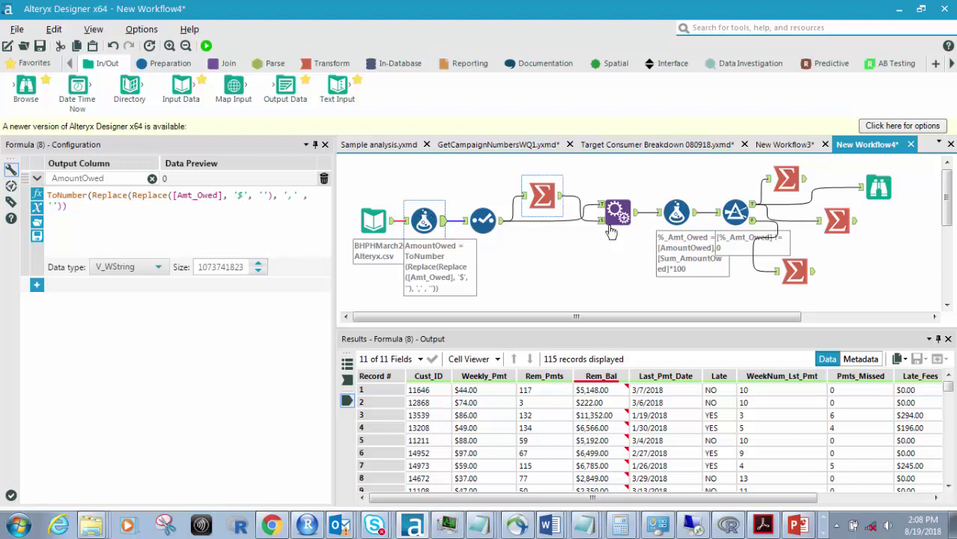
{"action": "left_click", "coordinate": [479, 220]}
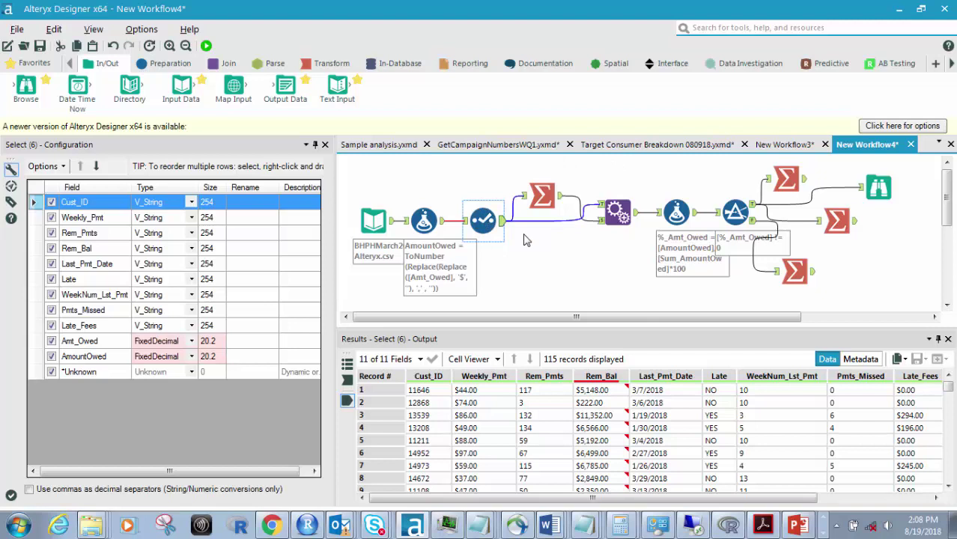
{"action": "left_click", "coordinate": [543, 196]}
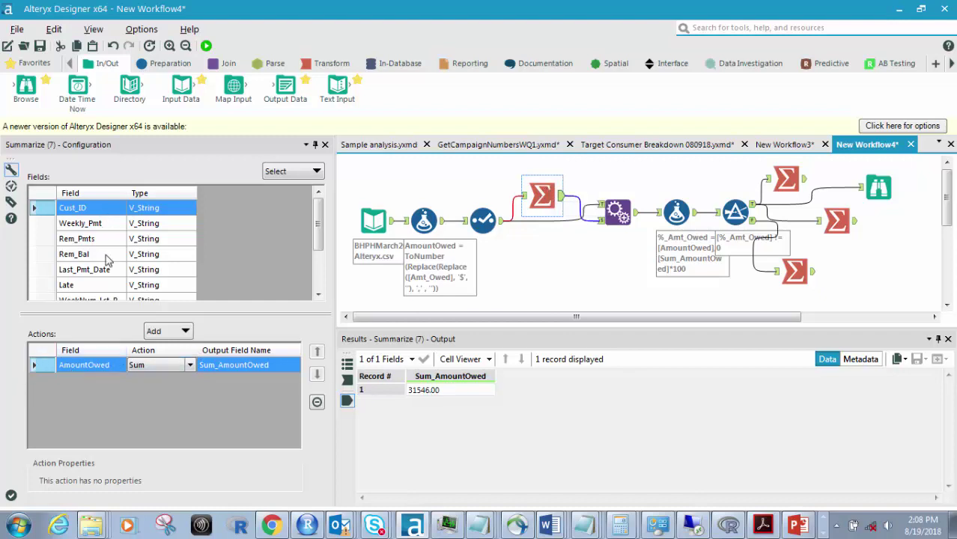
{"action": "left_click_drag", "start_coordinate": [316, 221], "coordinate": [210, 294]}
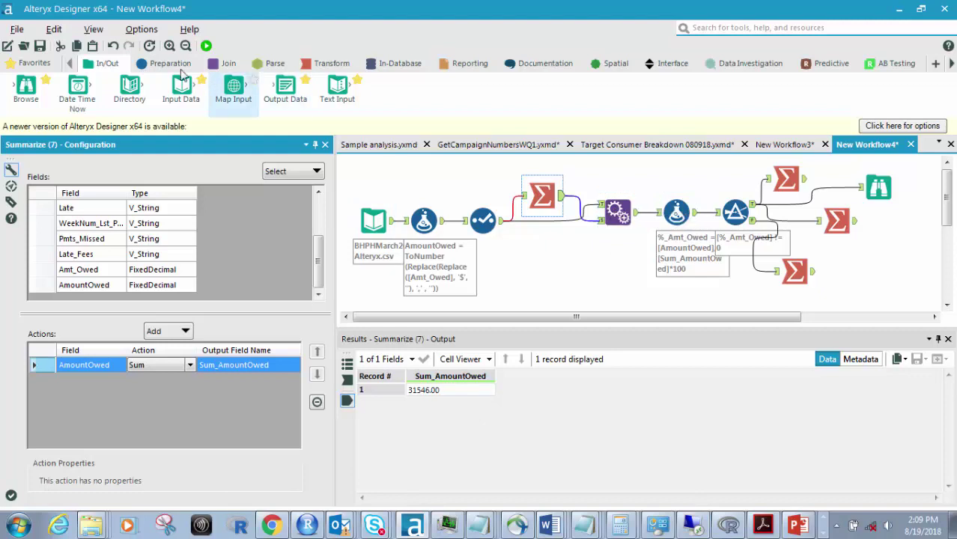
Step: Find Append Fields among the Join tools and examine its configuration and output through Sum_AmountOwed
{"action": "left_click", "coordinate": [226, 64]}
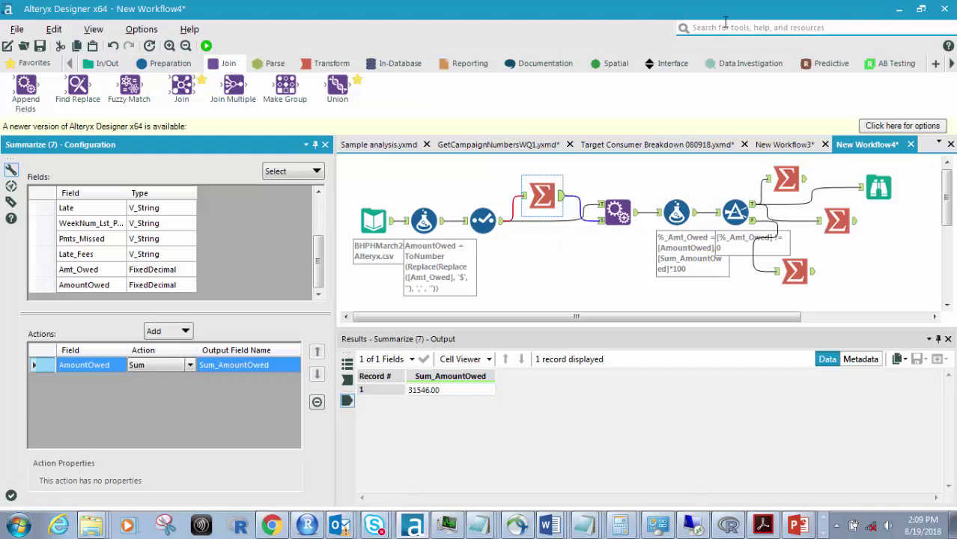
{"action": "left_click", "coordinate": [614, 216]}
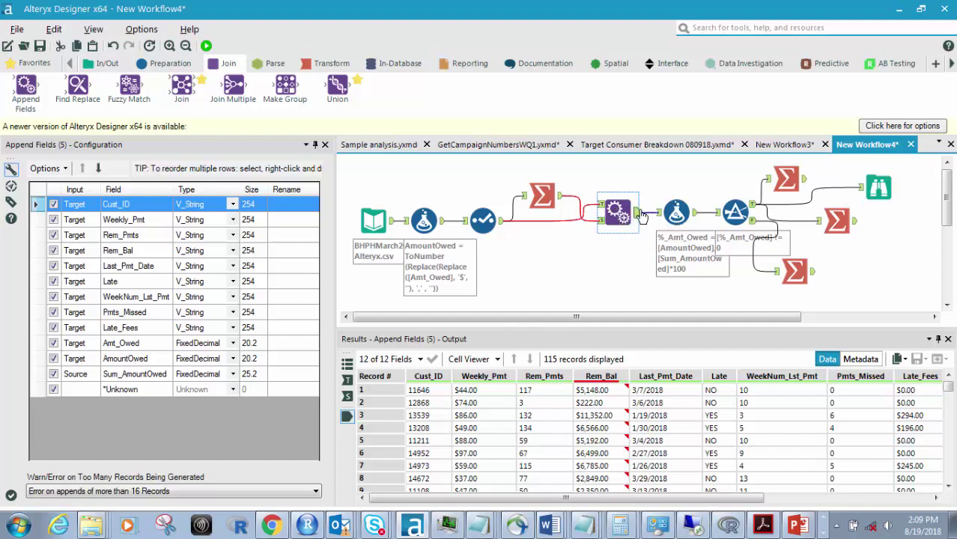
{"action": "left_click_drag", "start_coordinate": [571, 500], "coordinate": [766, 509]}
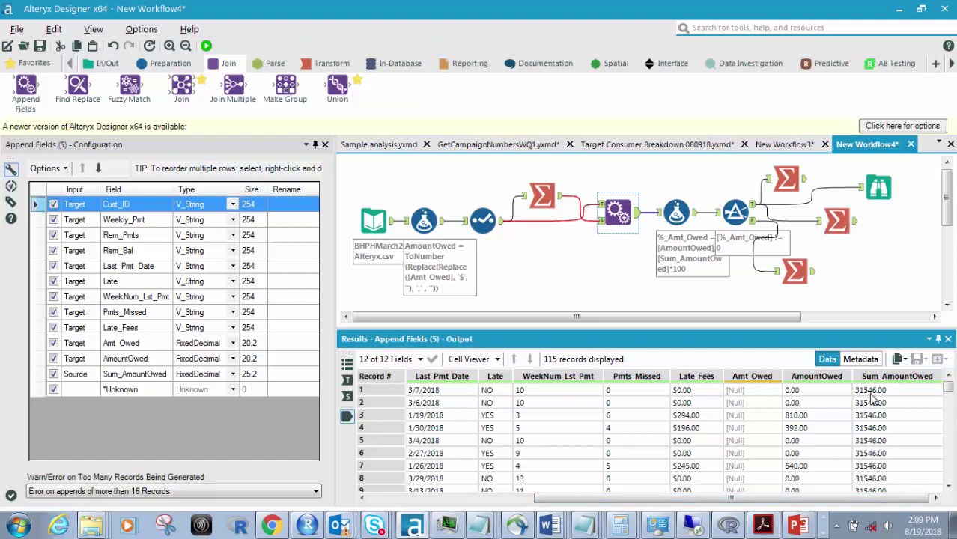
Step: Examine the %_Amt_Owed formula with its output column, and the filter condition applied to that column
{"action": "left_click", "coordinate": [675, 211]}
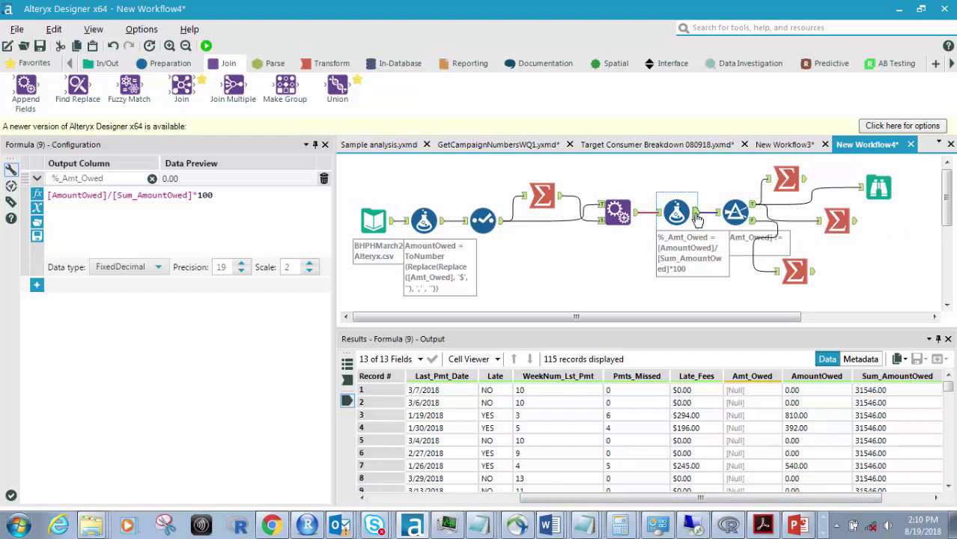
{"action": "left_click_drag", "start_coordinate": [787, 498], "coordinate": [898, 511]}
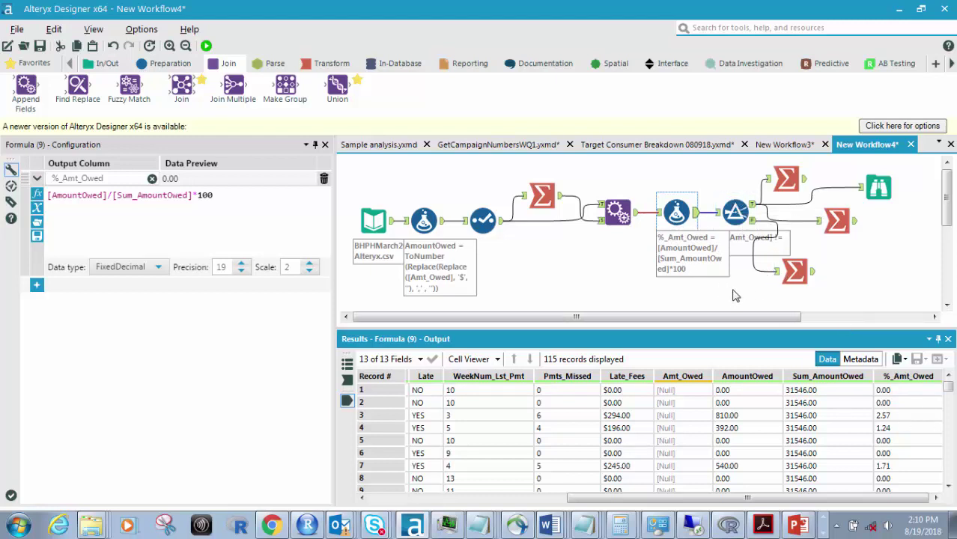
{"action": "left_click_drag", "start_coordinate": [745, 317], "coordinate": [797, 327]}
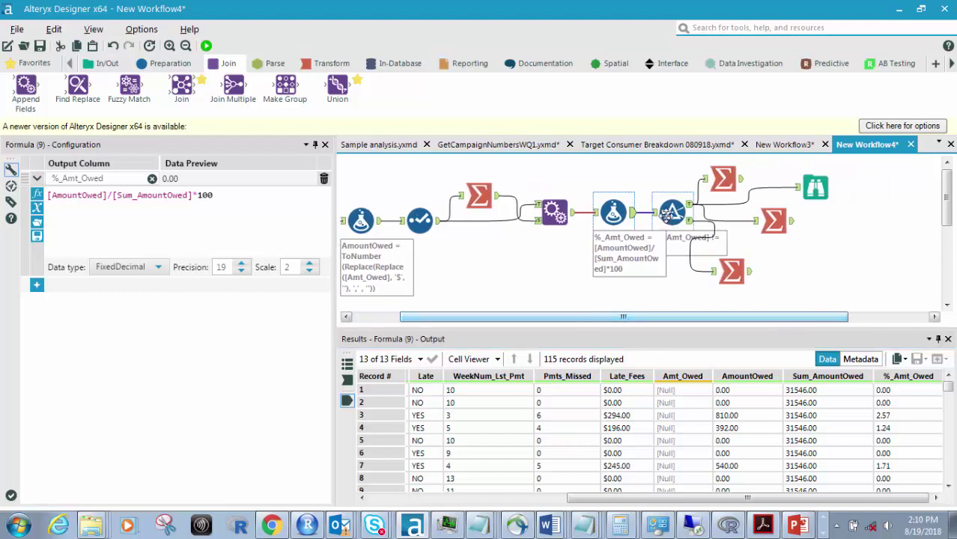
{"action": "left_click", "coordinate": [672, 214]}
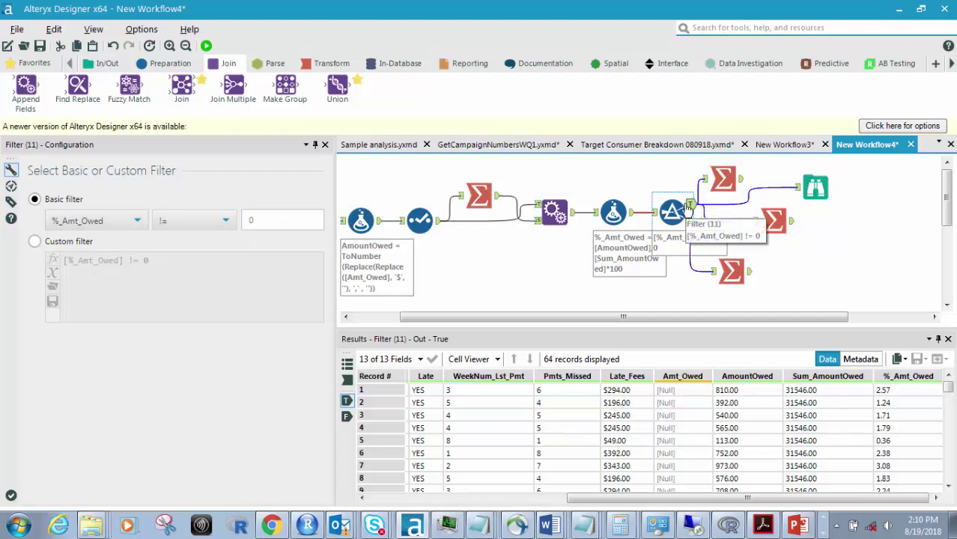
Step: Inspect the Cust_ID count settings and results of the Summarize tools on the filter's false and true branches
{"action": "left_click_drag", "start_coordinate": [688, 207], "coordinate": [724, 274]}
{"action": "left_click", "coordinate": [727, 274]}
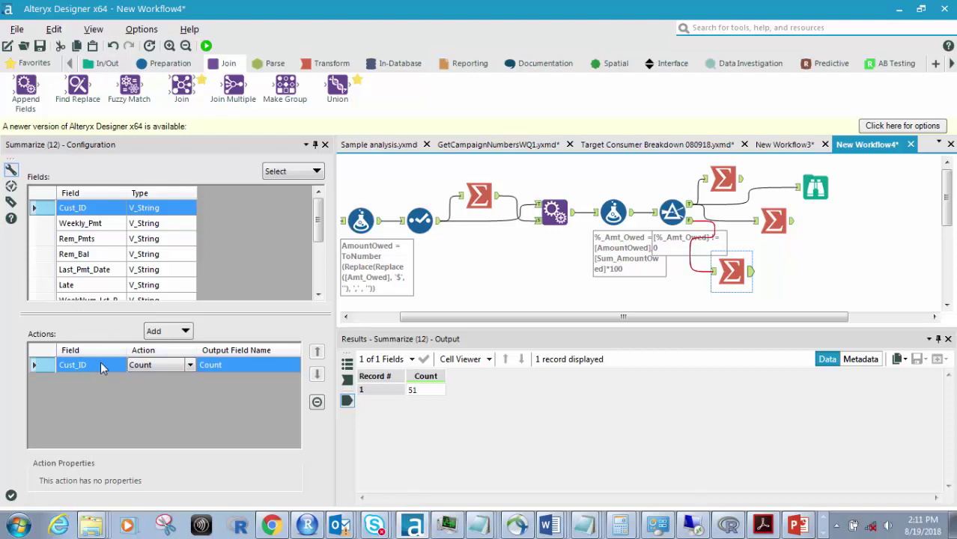
{"action": "left_click", "coordinate": [724, 177]}
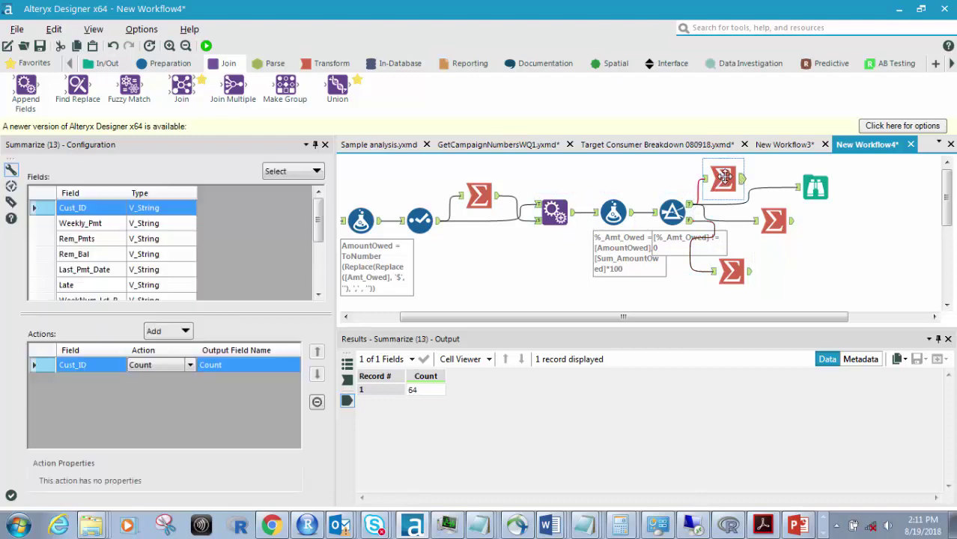
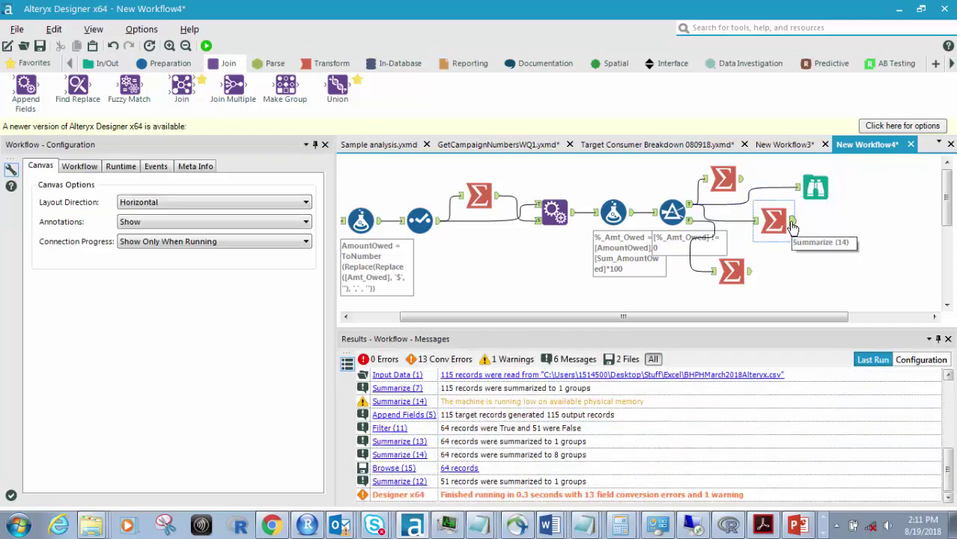
Step: Review the fields, actions and output of the Summarize tool grouped by Pmts_Missed, and view the actions available to add
{"action": "left_click", "coordinate": [771, 222]}
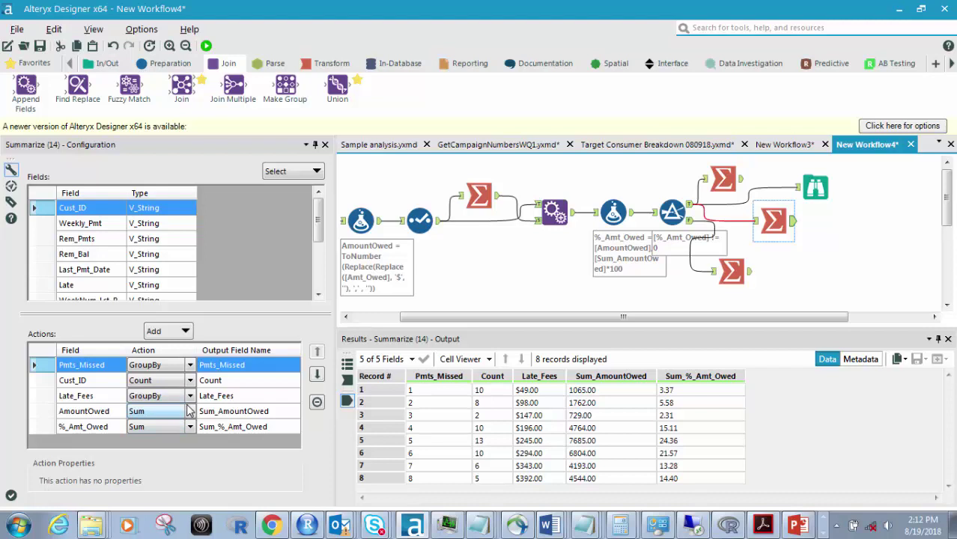
{"action": "left_click_drag", "start_coordinate": [318, 217], "coordinate": [274, 262]}
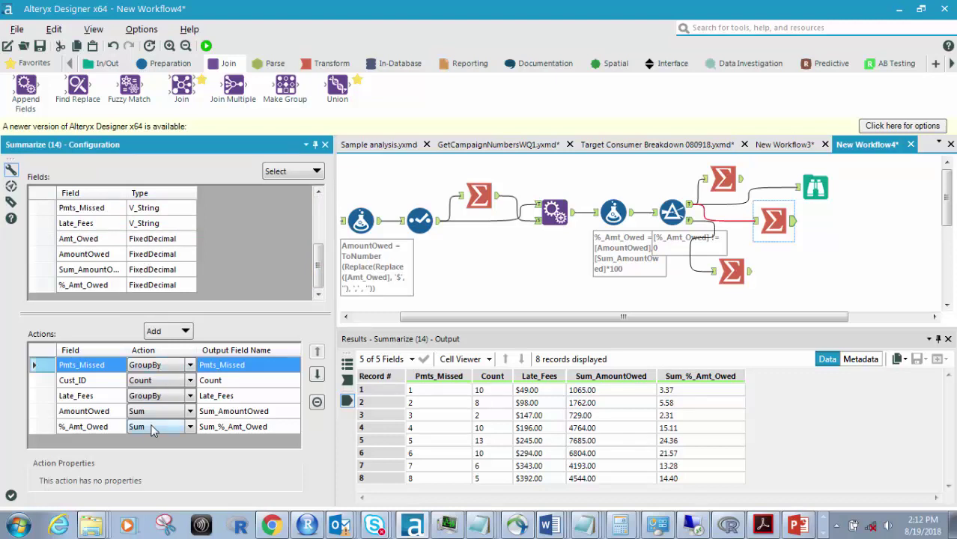
{"action": "left_click", "coordinate": [186, 332]}
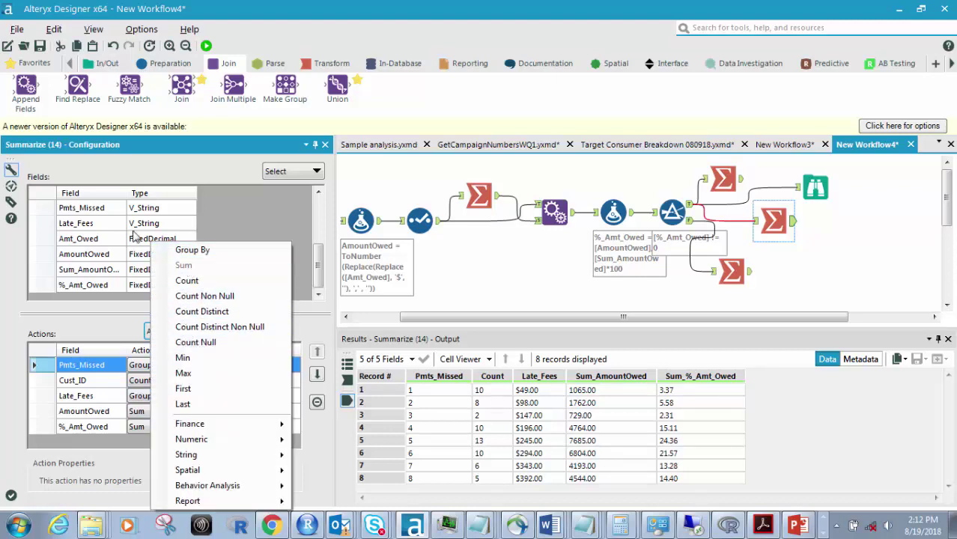
Step: Compare the results of the Summarize tool grouped by Pmts_Missed with the Cust_ID count on the filter's true branch
{"action": "left_click", "coordinate": [414, 186]}
{"action": "left_click", "coordinate": [792, 227]}
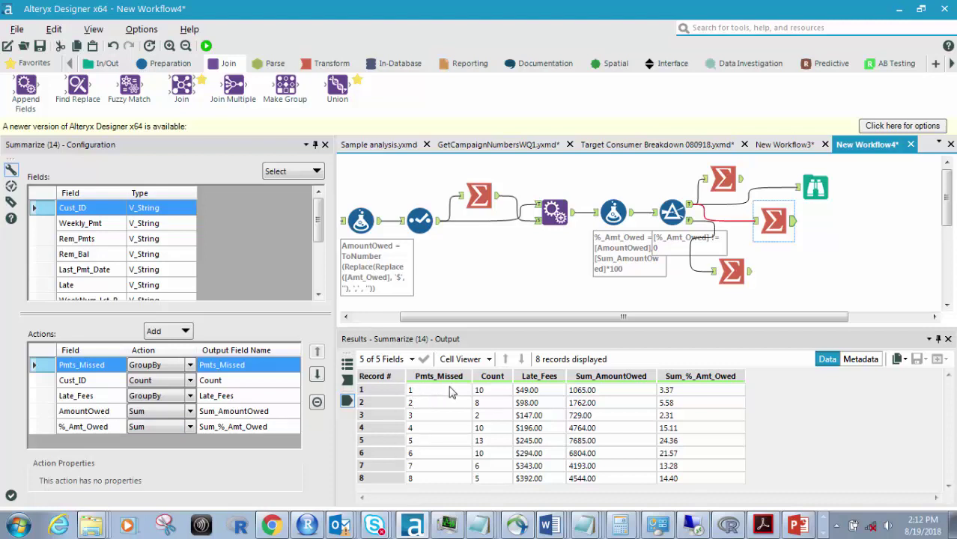
{"action": "left_click", "coordinate": [740, 186]}
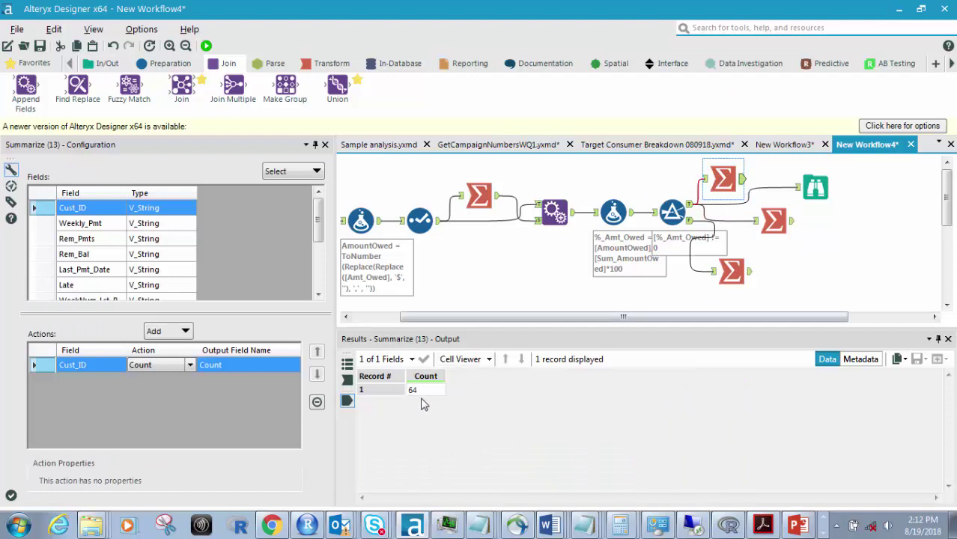
{"action": "left_click", "coordinate": [791, 224]}
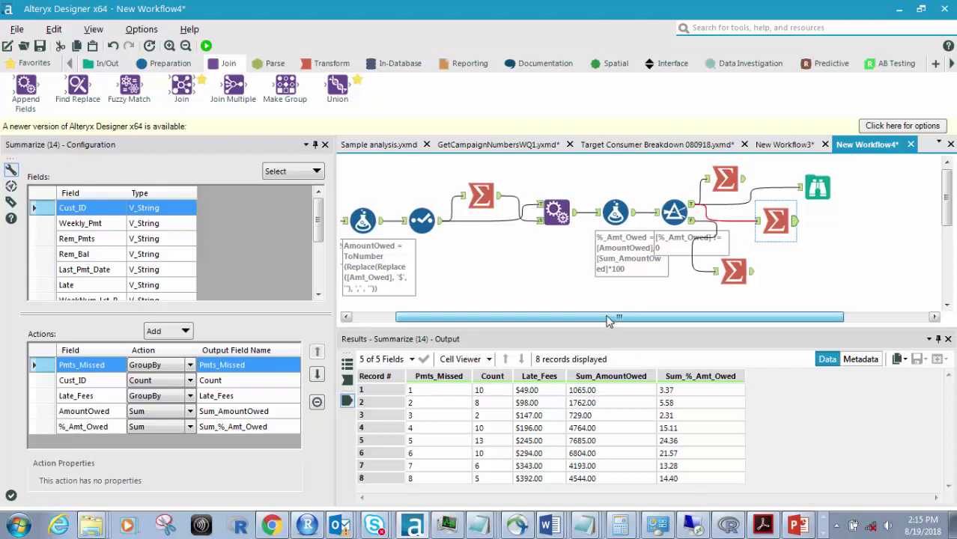
Step: Examine the BHPHMarch2018Alteryx.csv input records and check why the Rem_Bal cells are flagged
{"action": "left_click_drag", "start_coordinate": [631, 317], "coordinate": [582, 320]}
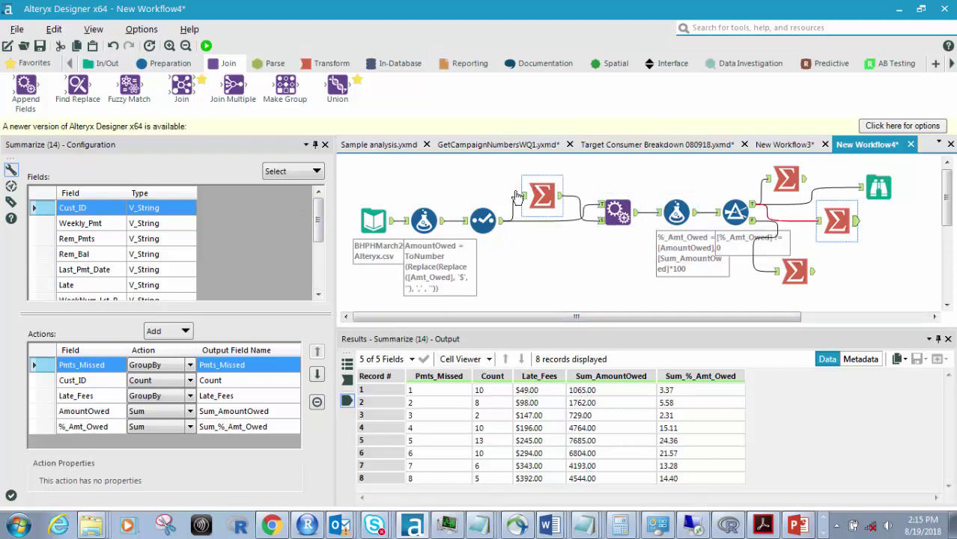
{"action": "left_click", "coordinate": [391, 223]}
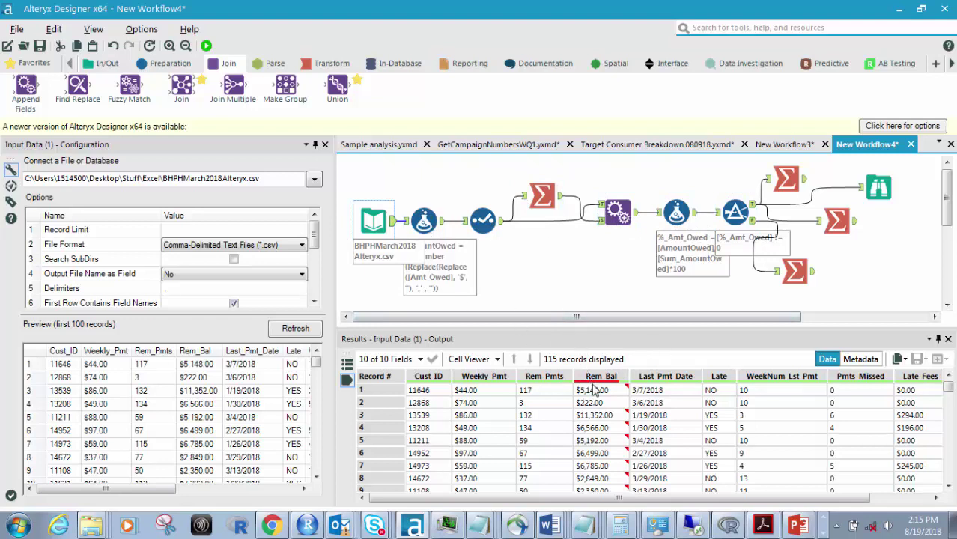
{"action": "mouse_move", "coordinate": [597, 398]}
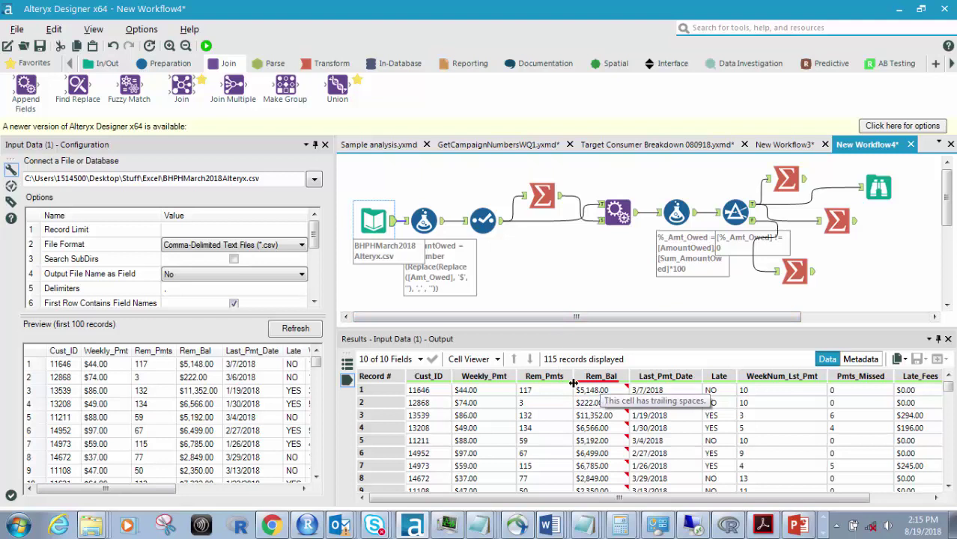
Step: Review the AmountOwed conversion formula and the field types set in the Select tool
{"action": "left_click", "coordinate": [424, 221]}
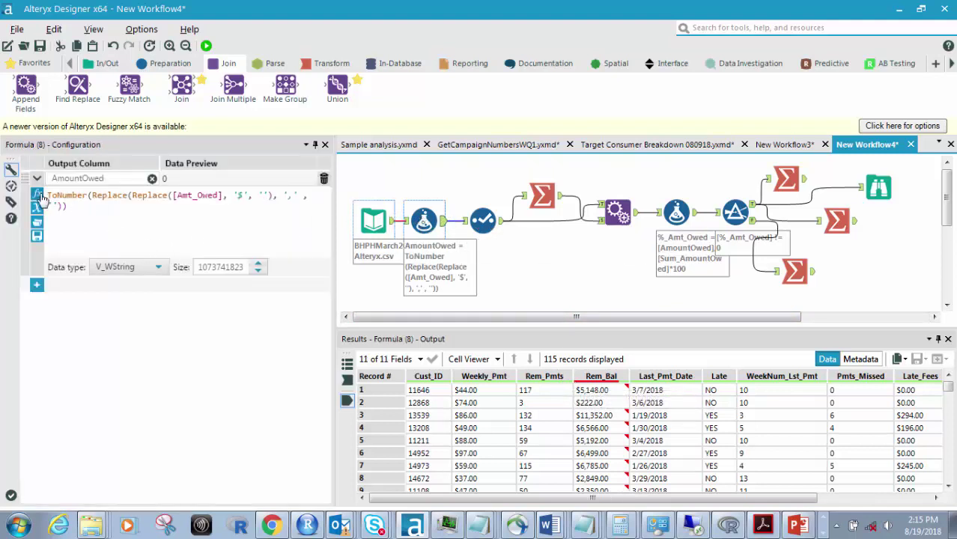
{"action": "left_click_drag", "start_coordinate": [47, 196], "coordinate": [86, 219]}
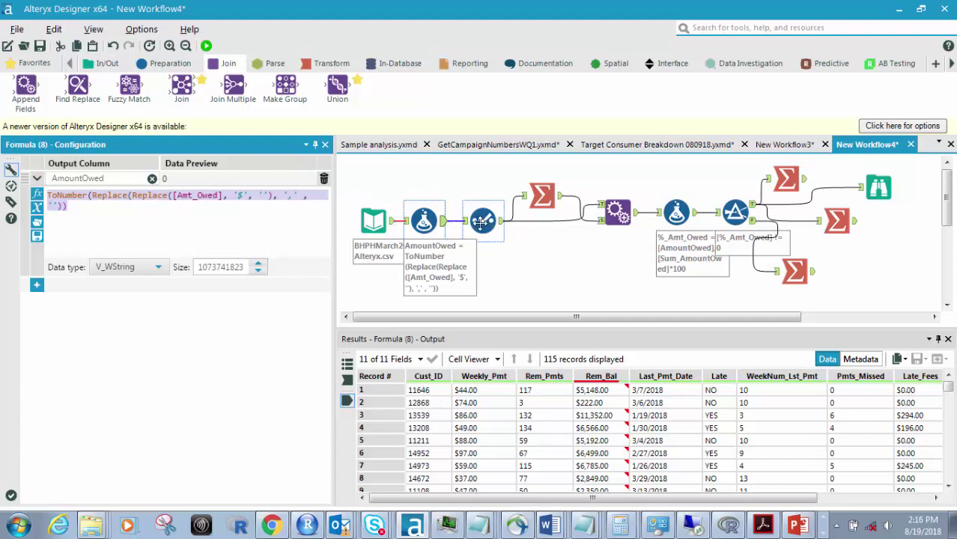
{"action": "left_click", "coordinate": [483, 220]}
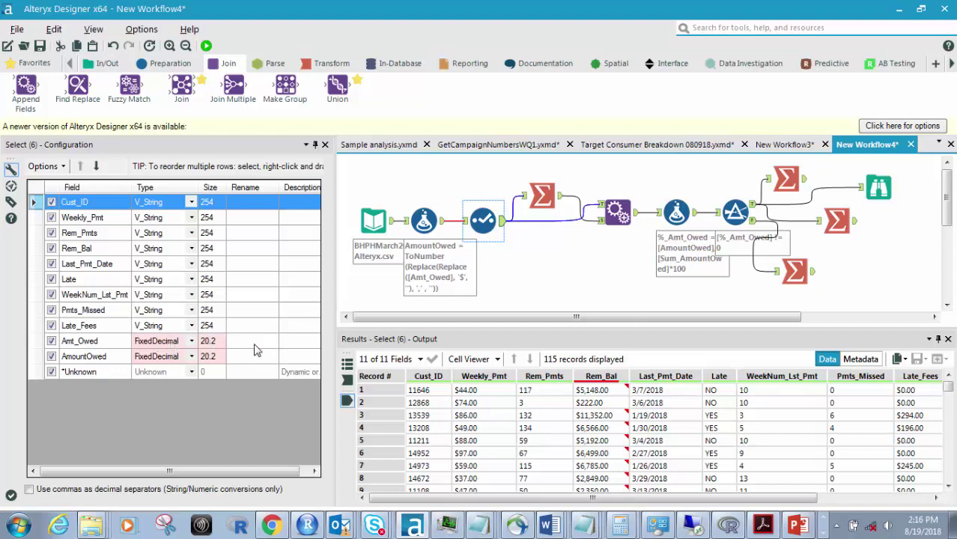
Step: Inspect the Summarize tool that sums AmountOwed and the Append Fields output through the Sum_AmountOwed column
{"action": "left_click", "coordinate": [545, 195]}
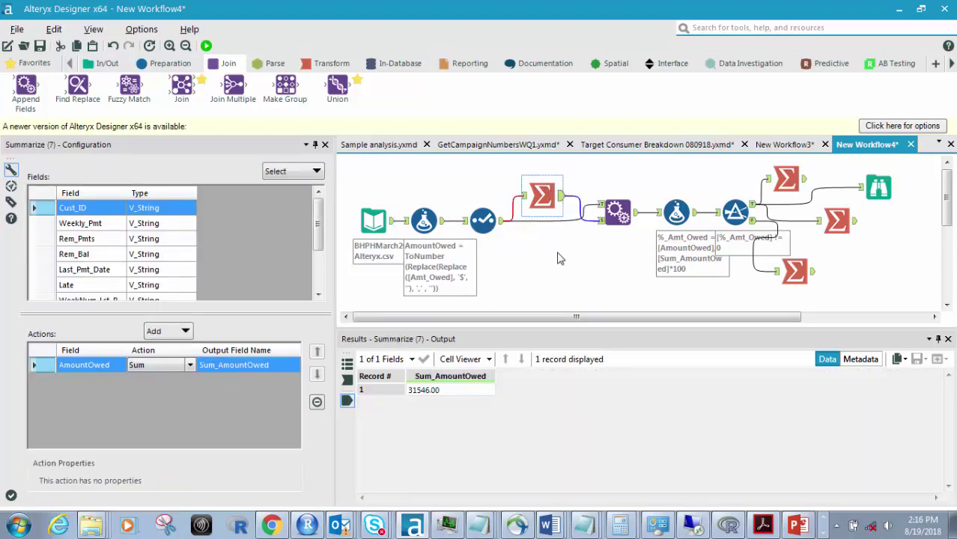
{"action": "left_click", "coordinate": [617, 213]}
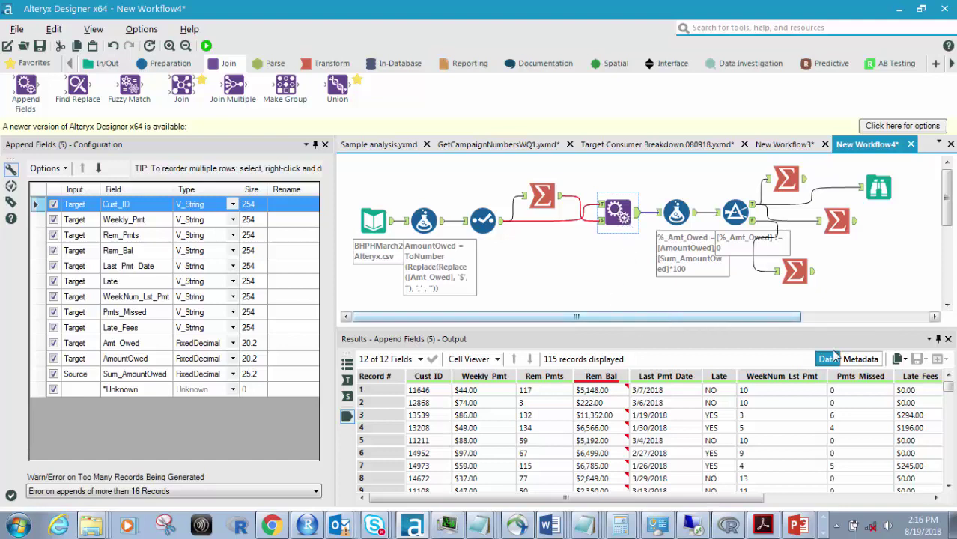
{"action": "left_click_drag", "start_coordinate": [722, 499], "coordinate": [889, 507]}
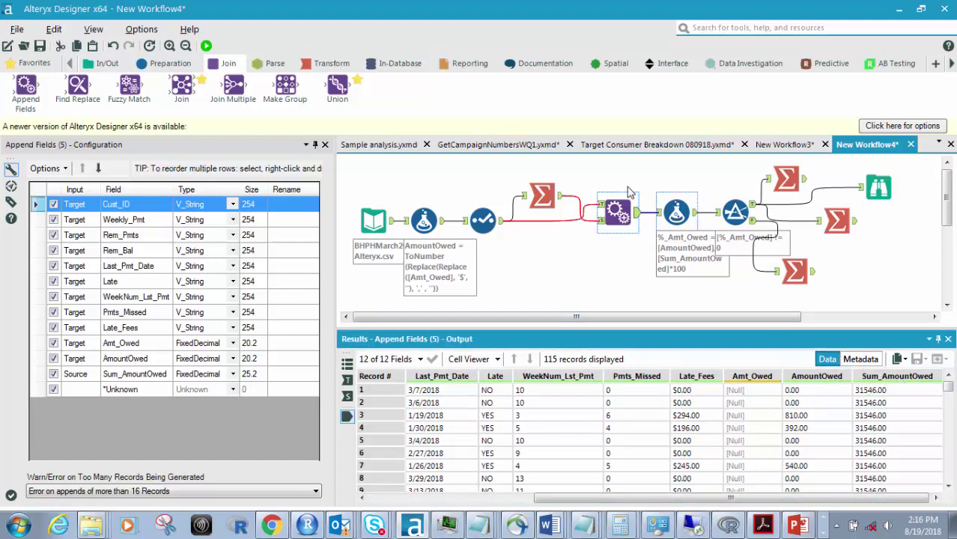
Step: Trace the %_Amt_Owed formula and its not-equal-to-0 filter through to the summary grouped by Pmts_Missed
{"action": "left_click", "coordinate": [677, 209]}
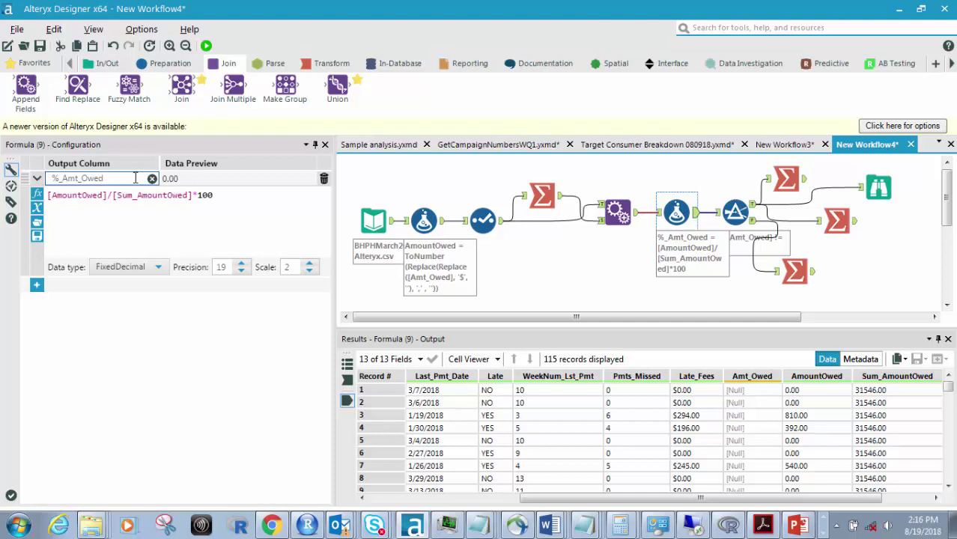
{"action": "left_click", "coordinate": [735, 213]}
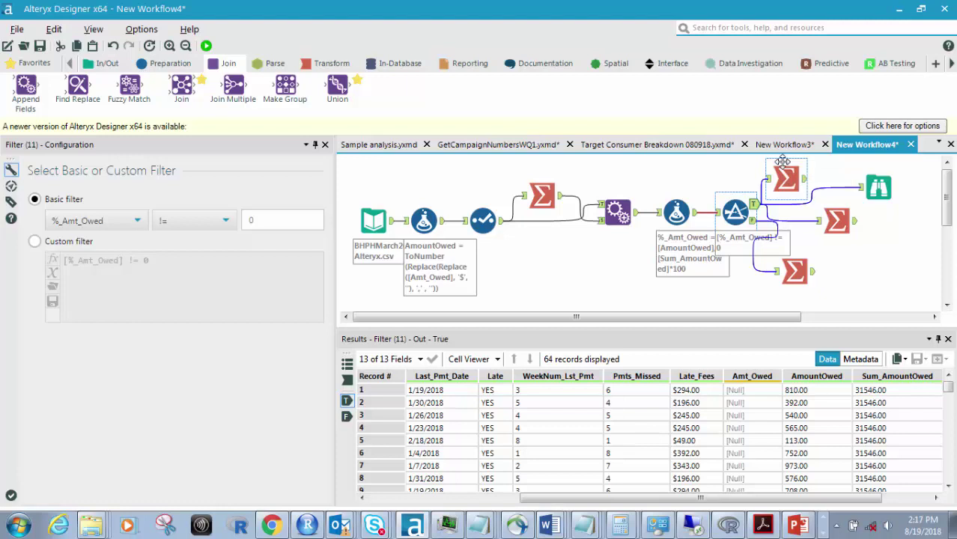
{"action": "left_click", "coordinate": [839, 223]}
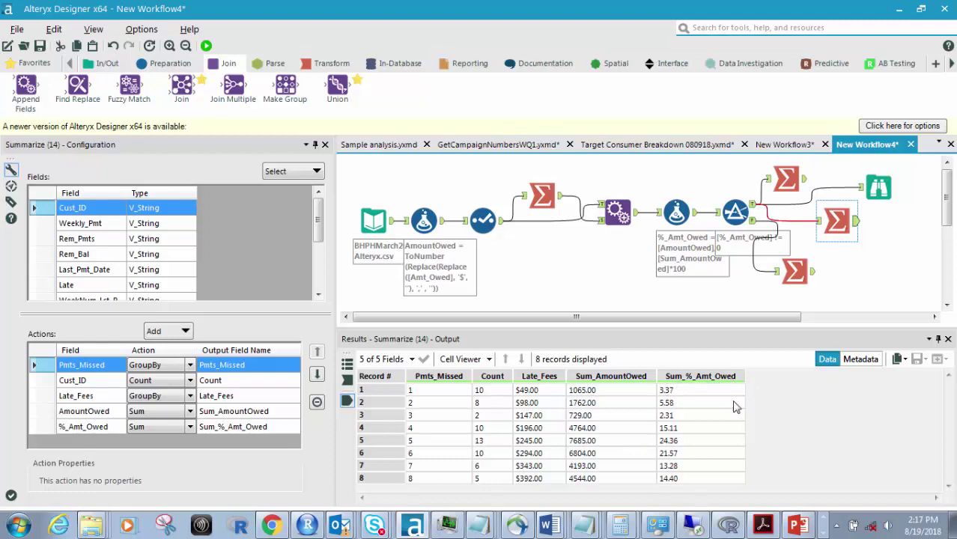
Step: Compare the %_Amt_Owed column in the filter's true output with the formula output, and return to the Pmts_Missed summary
{"action": "left_click", "coordinate": [758, 207]}
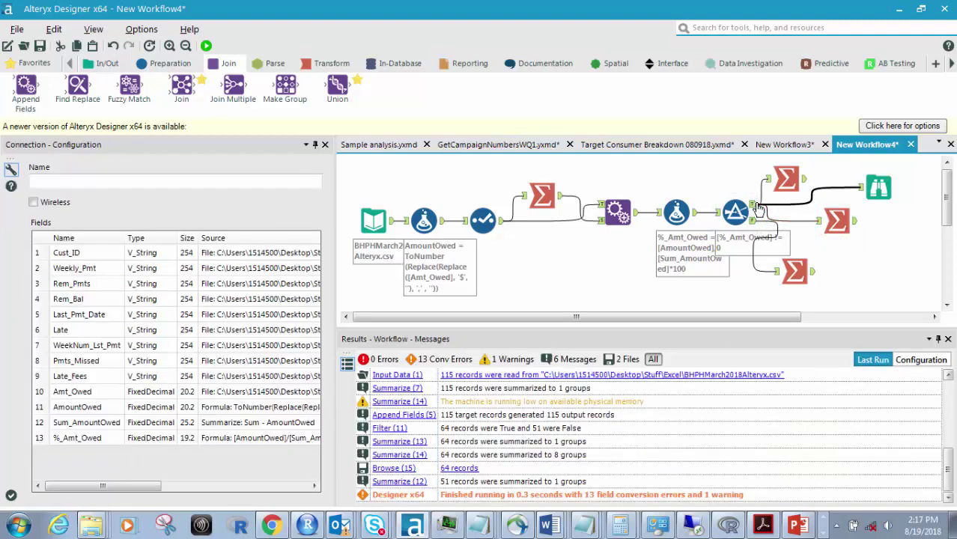
{"action": "left_click", "coordinate": [749, 211]}
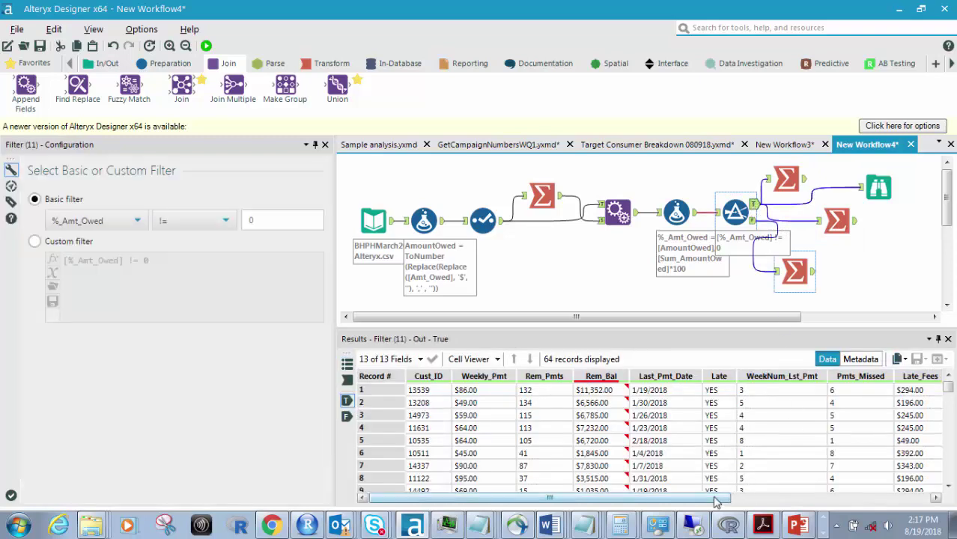
{"action": "left_click_drag", "start_coordinate": [720, 498], "coordinate": [928, 499]}
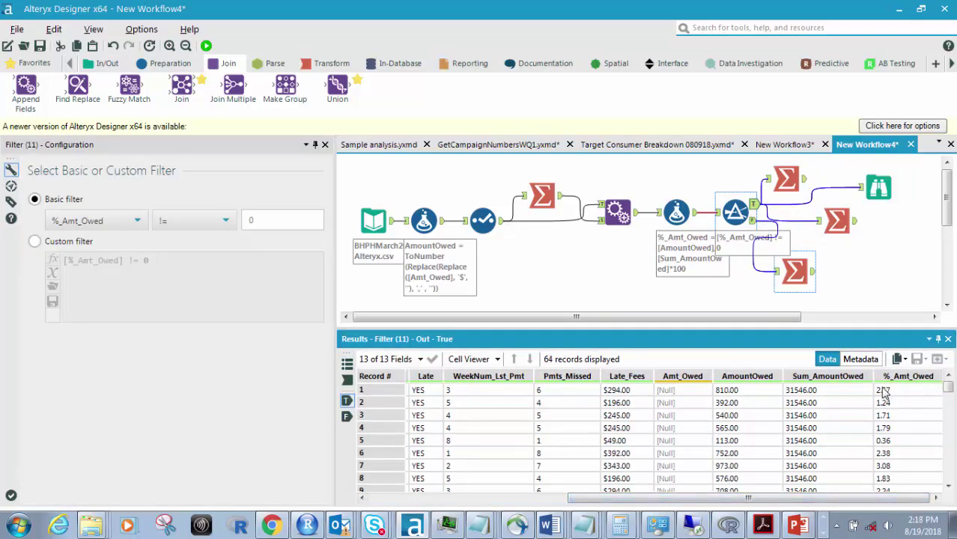
{"action": "left_click", "coordinate": [694, 215]}
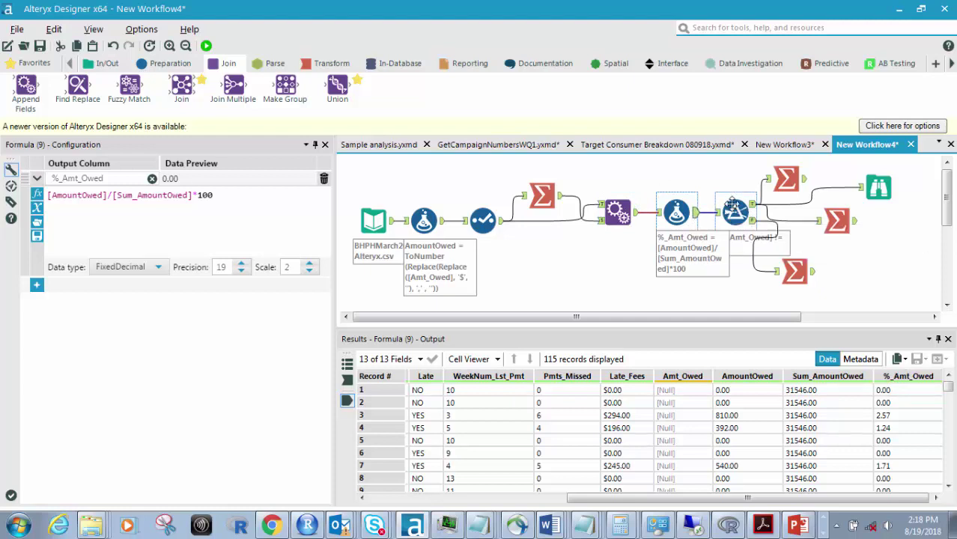
{"action": "left_click", "coordinate": [755, 209]}
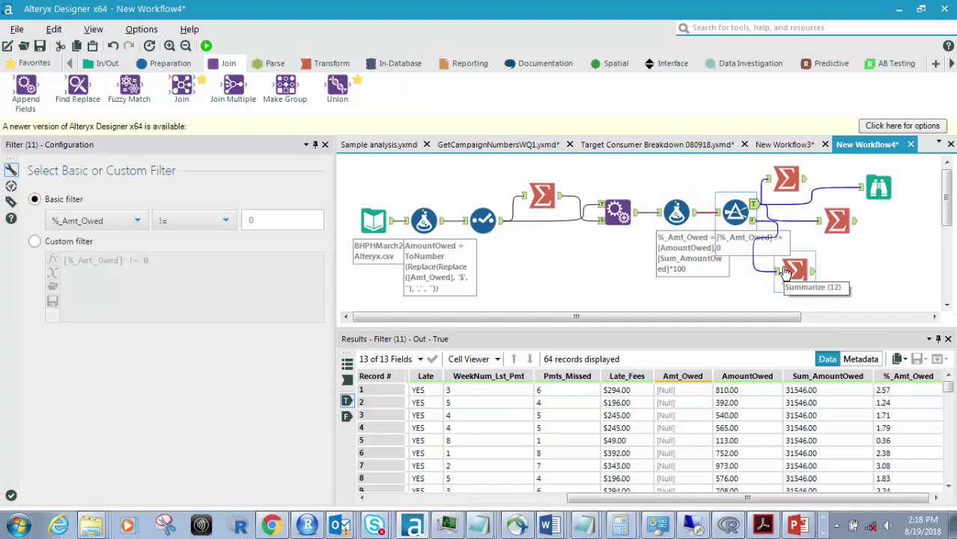
{"action": "left_click", "coordinate": [858, 227]}
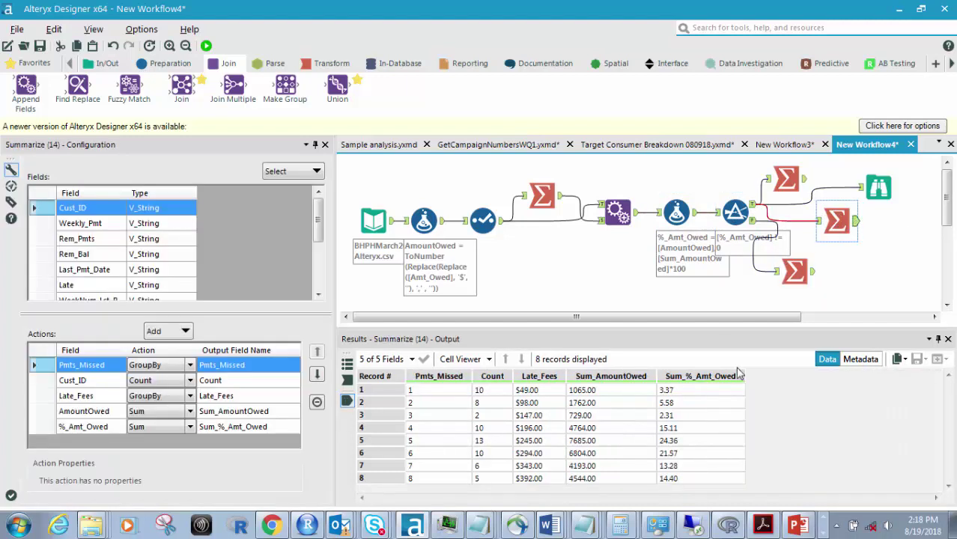